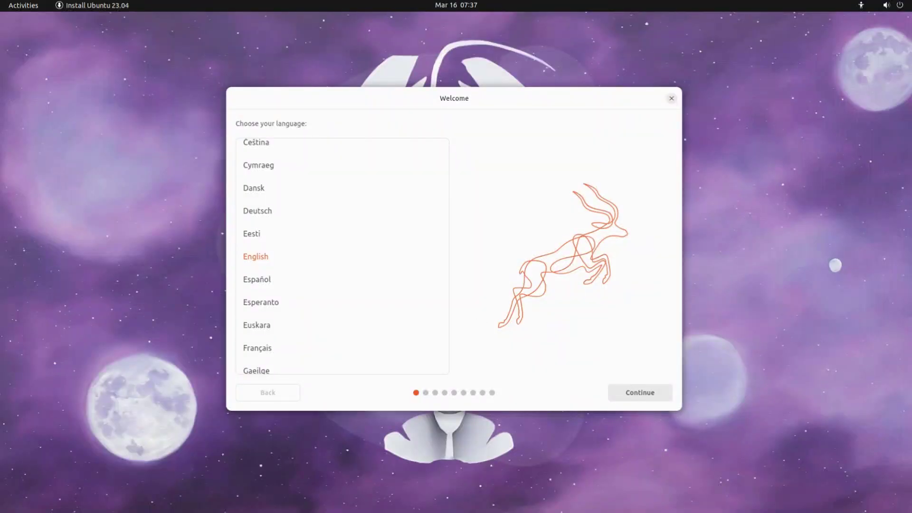
# Install Ubuntu in English with the English (US) keyboard, no internet connection, and a minimal installation
pyautogui.click(630, 394)
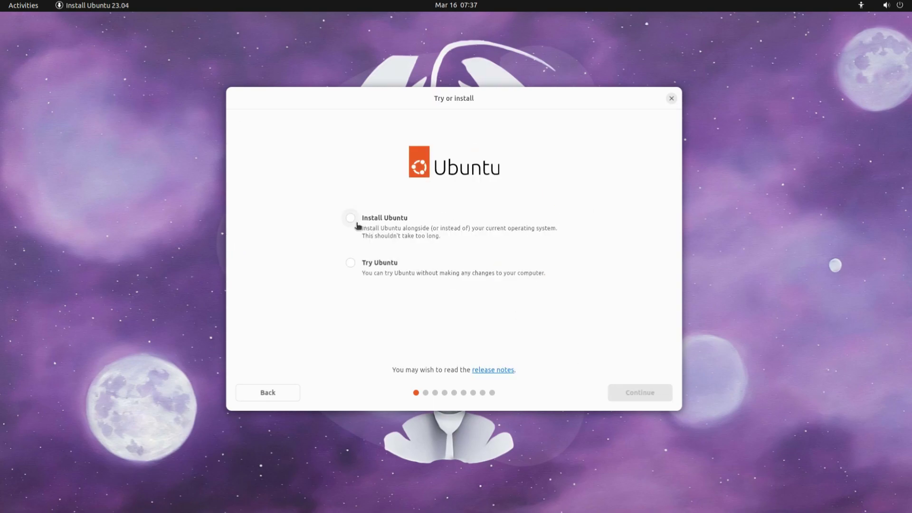
pyautogui.click(351, 219)
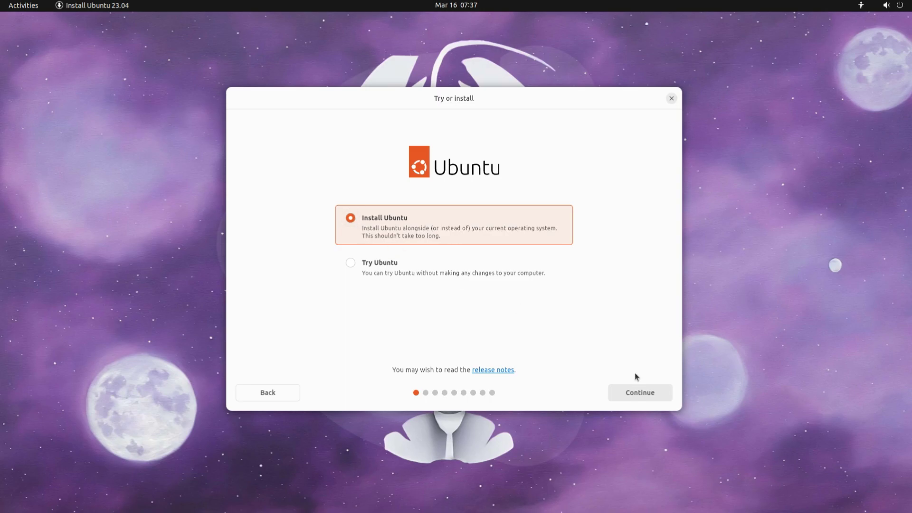
pyautogui.click(641, 393)
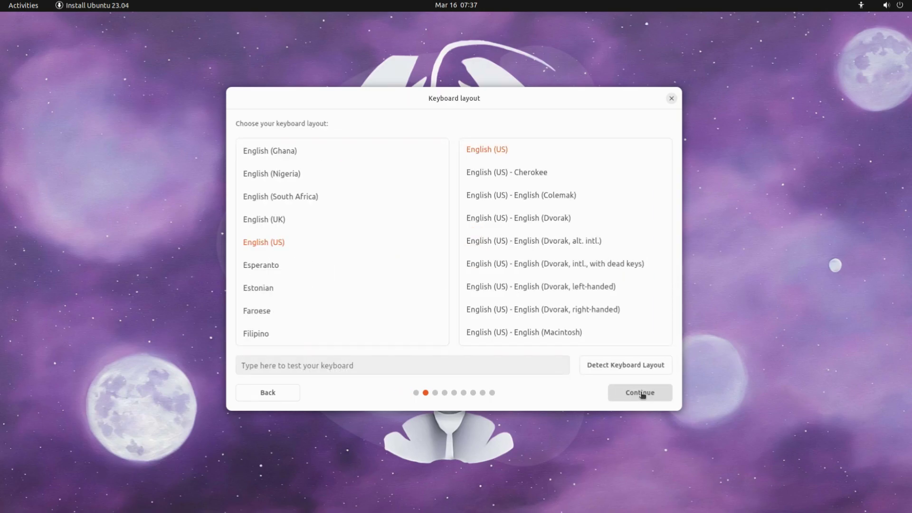
pyautogui.click(642, 393)
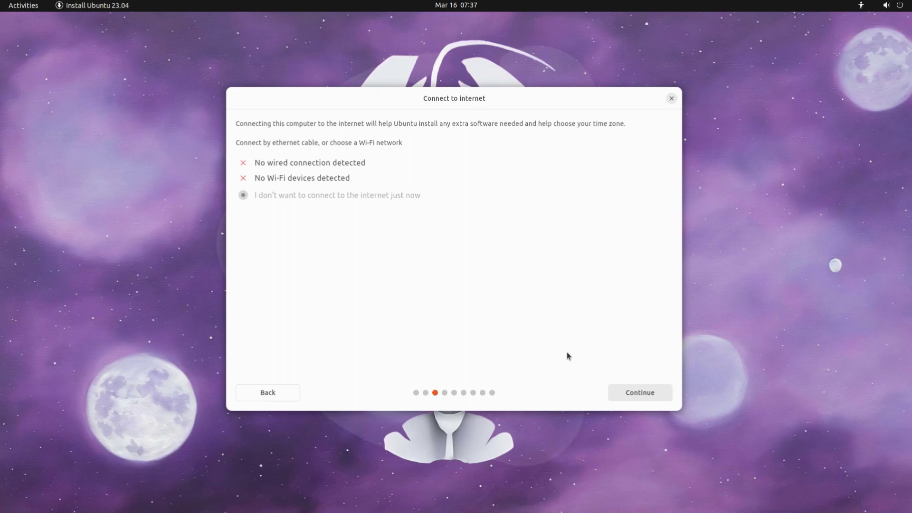
pyautogui.click(628, 395)
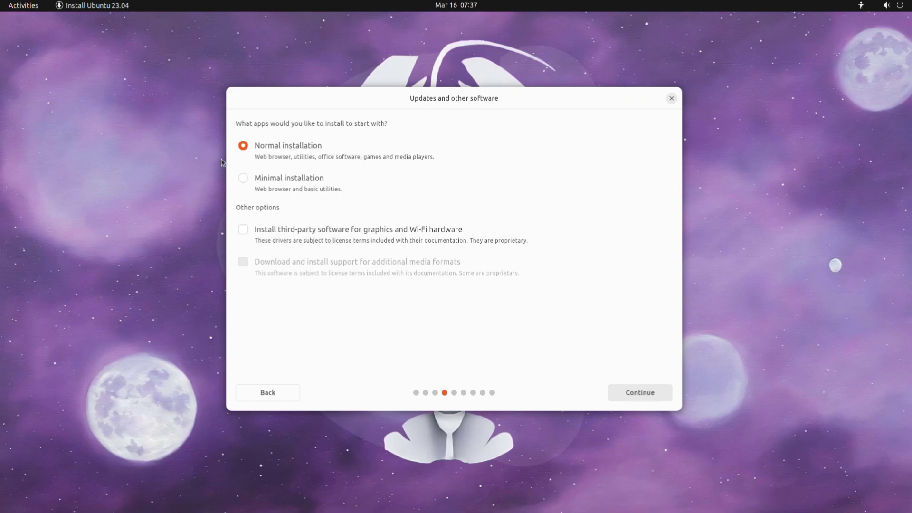
pyautogui.click(242, 179)
# Choose Something else for manual partitioning and start a new partition in the 128 GB free space
pyautogui.click(655, 395)
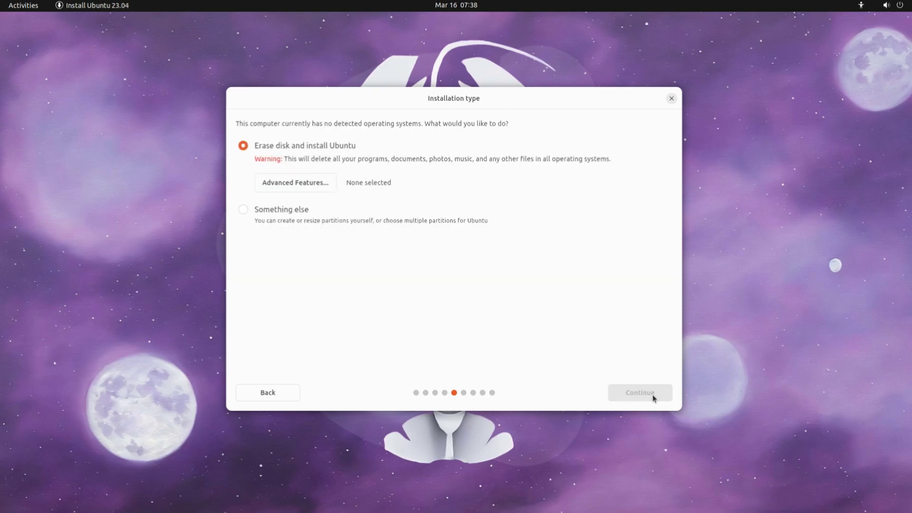
pyautogui.click(243, 211)
pyautogui.click(626, 386)
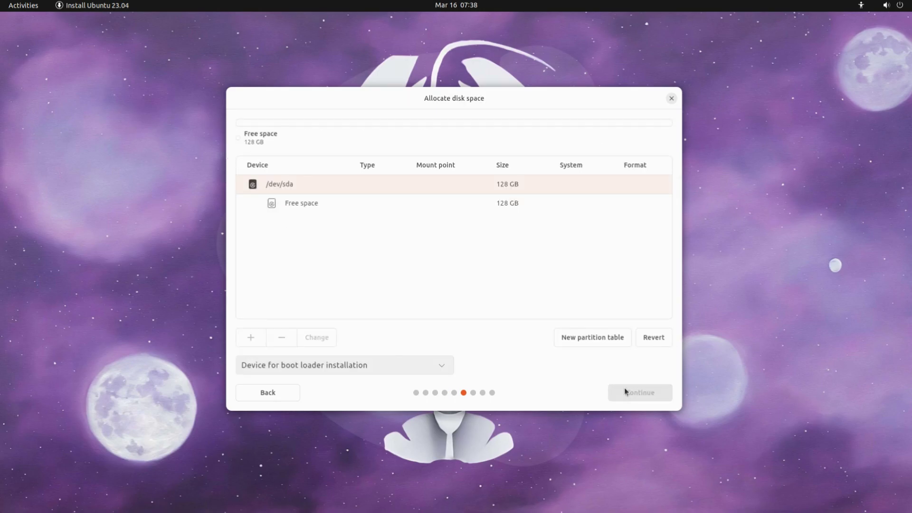
pyautogui.click(501, 206)
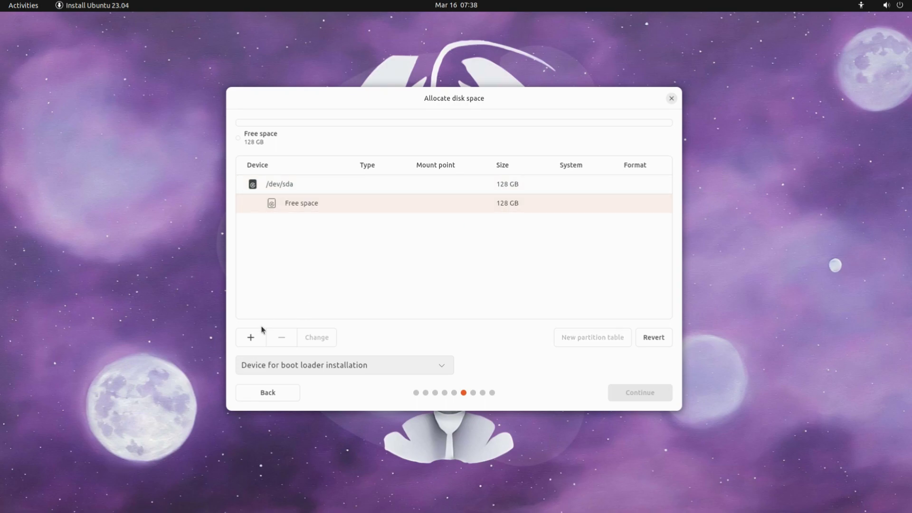
pyautogui.click(250, 337)
# Create a 512 MB unformatted partition mounted at /boot
pyautogui.click(250, 338)
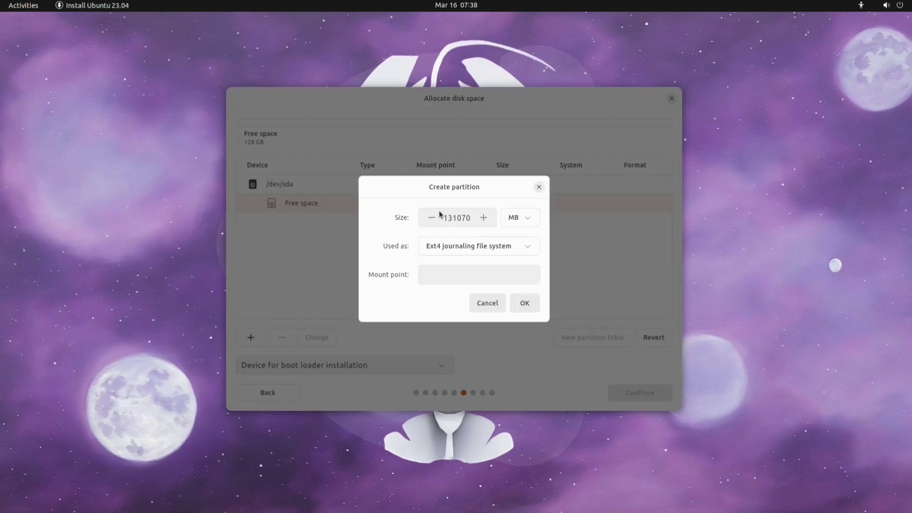
pyautogui.click(477, 255)
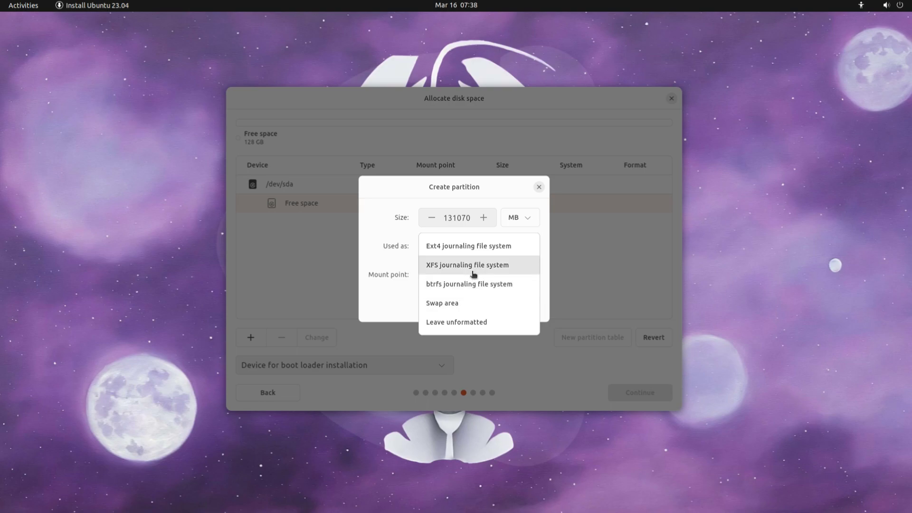
pyautogui.click(458, 322)
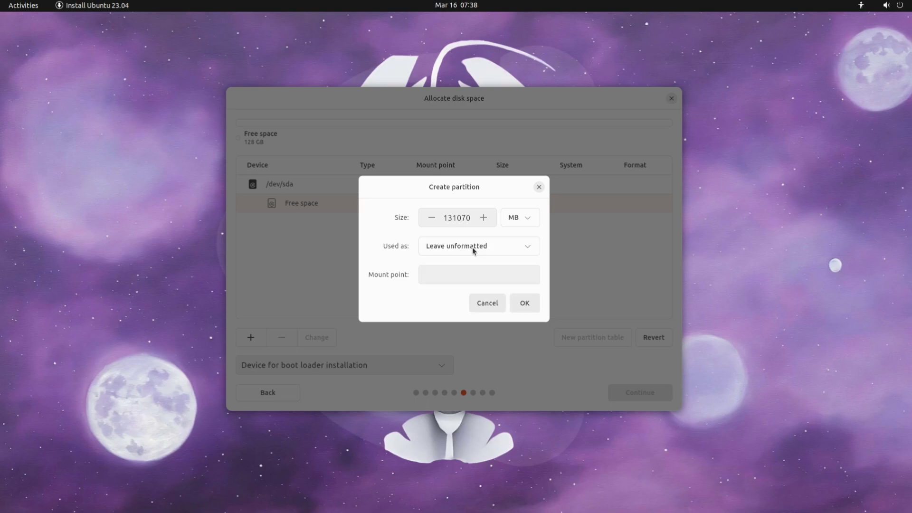
pyautogui.doubleClick(466, 218)
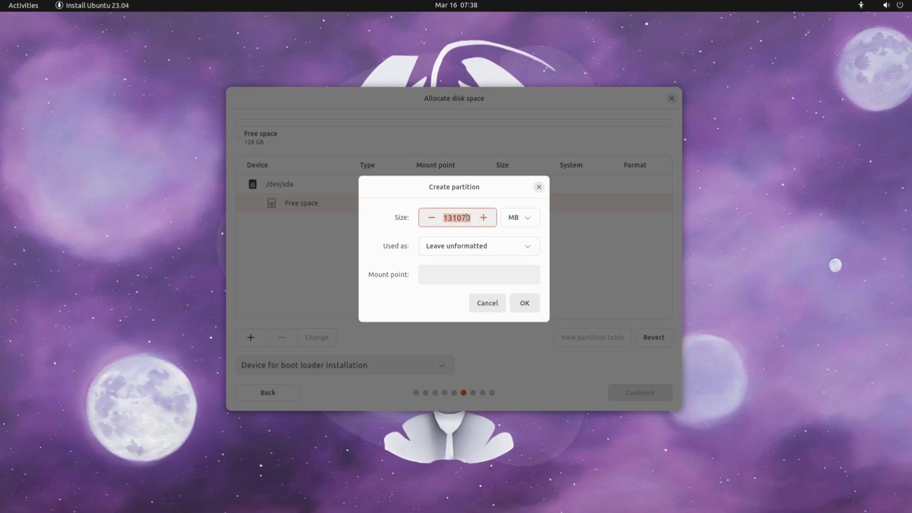
pyautogui.write('5')
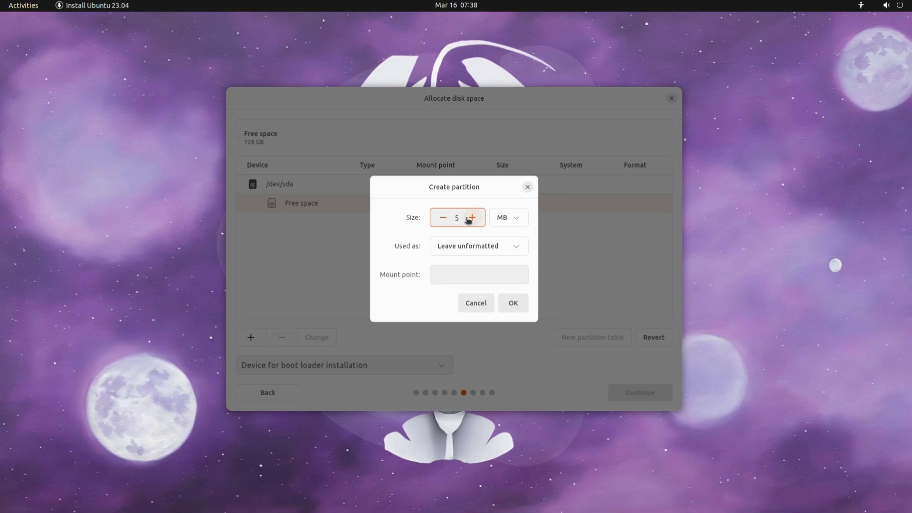
pyautogui.write('12')
pyautogui.click(459, 271)
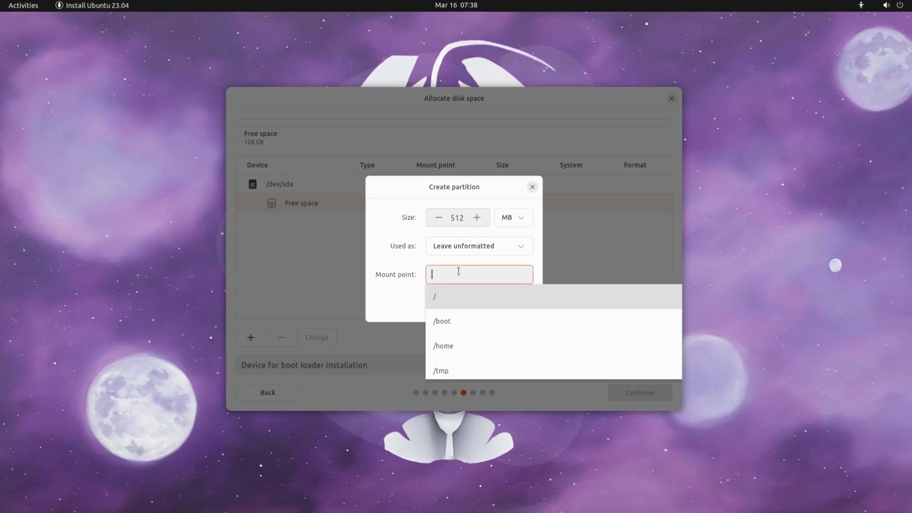
pyautogui.click(443, 320)
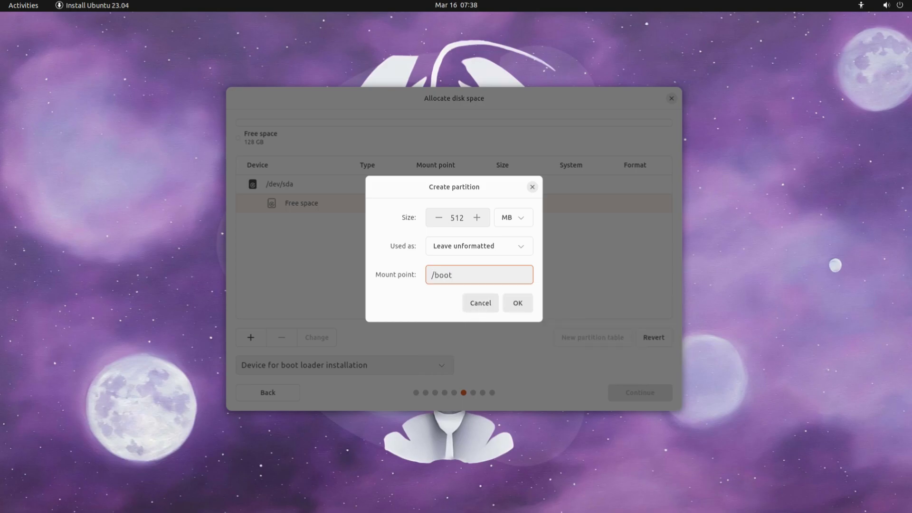
pyautogui.click(515, 304)
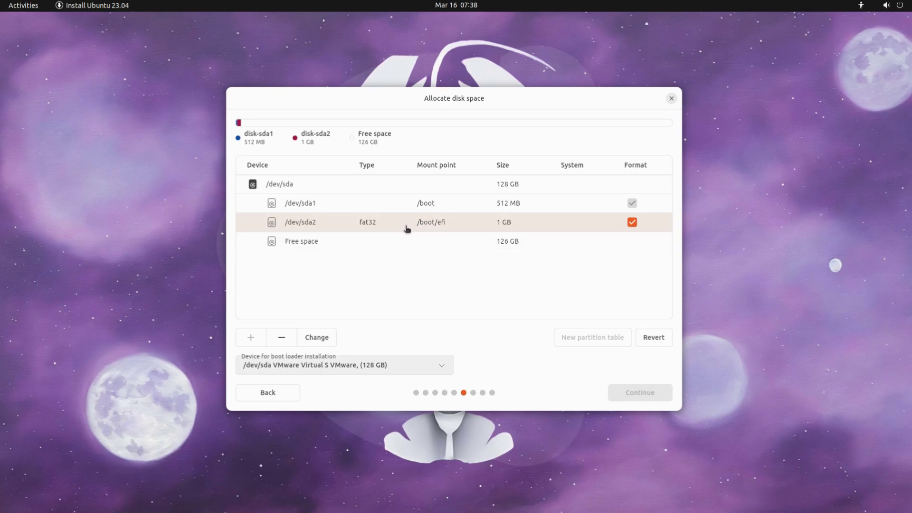
# Delete the /boot partition and create an 8192 MB swap area in the free space
pyautogui.click(387, 210)
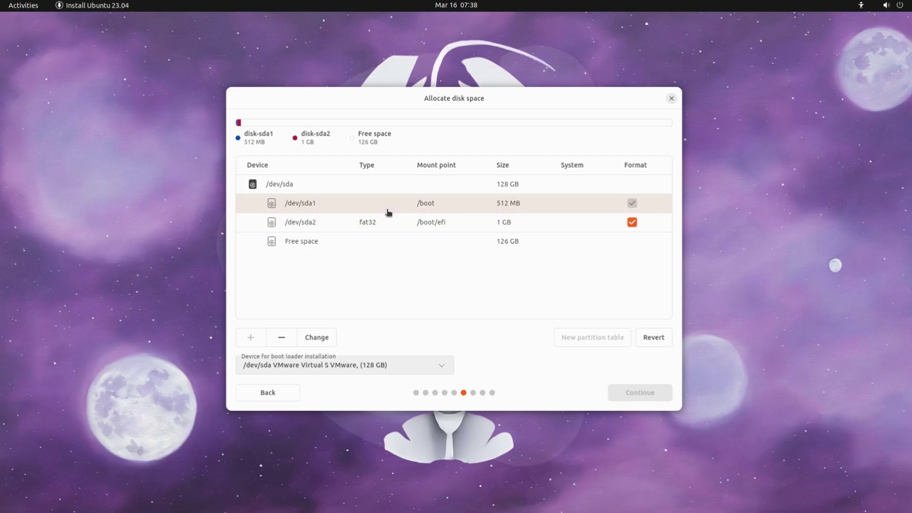
pyautogui.click(289, 338)
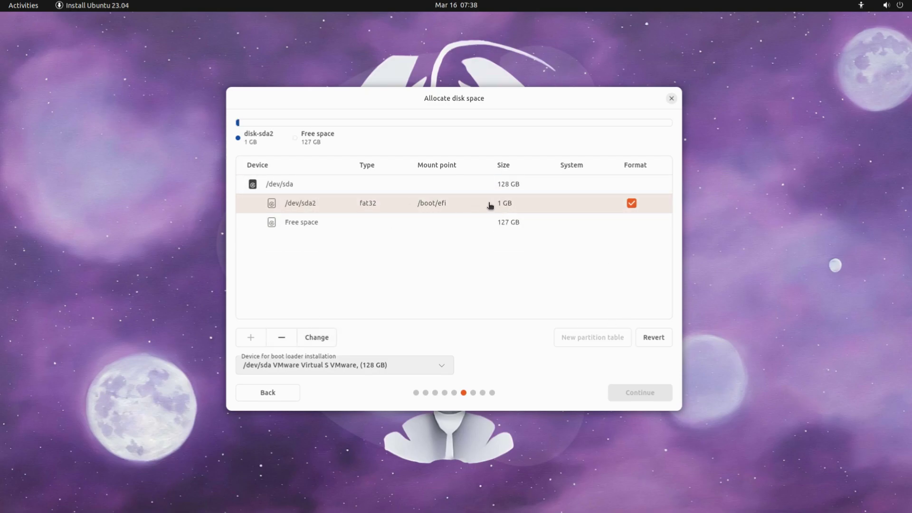
pyautogui.click(305, 226)
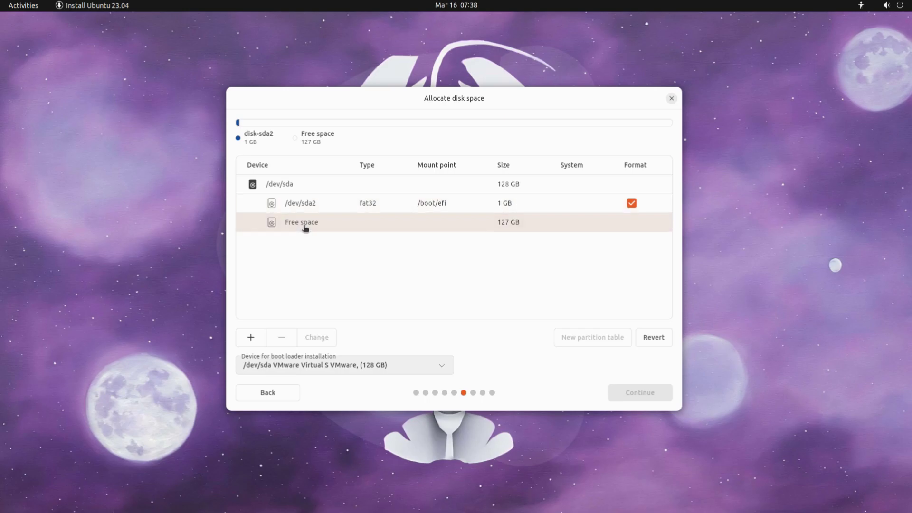
pyautogui.click(253, 337)
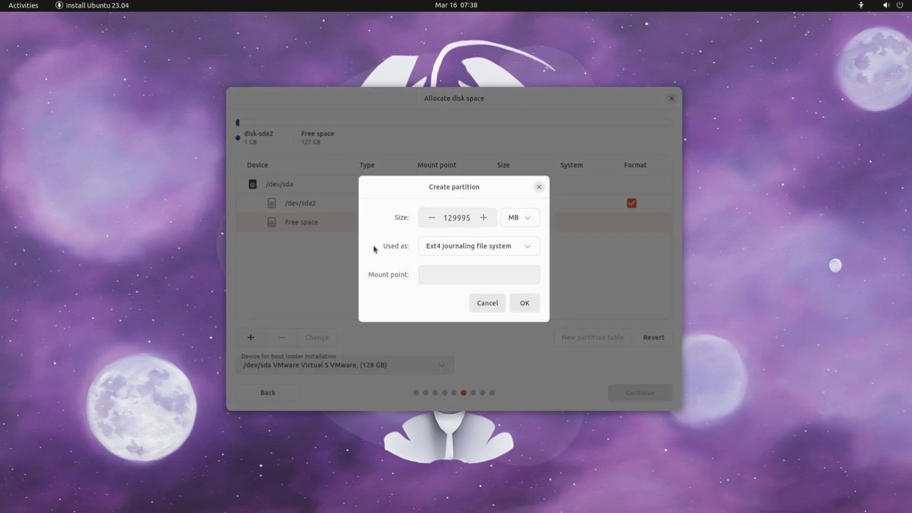
pyautogui.doubleClick(456, 219)
pyautogui.write('8192')
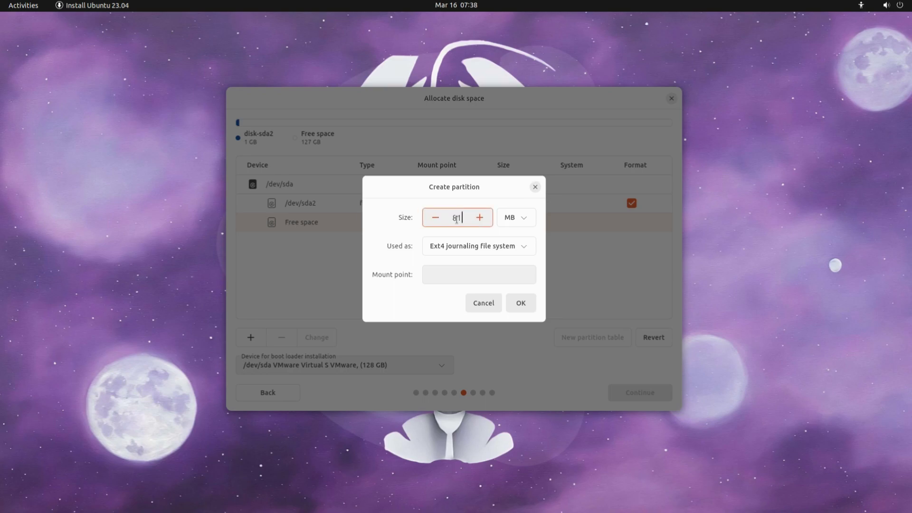
pyautogui.click(472, 241)
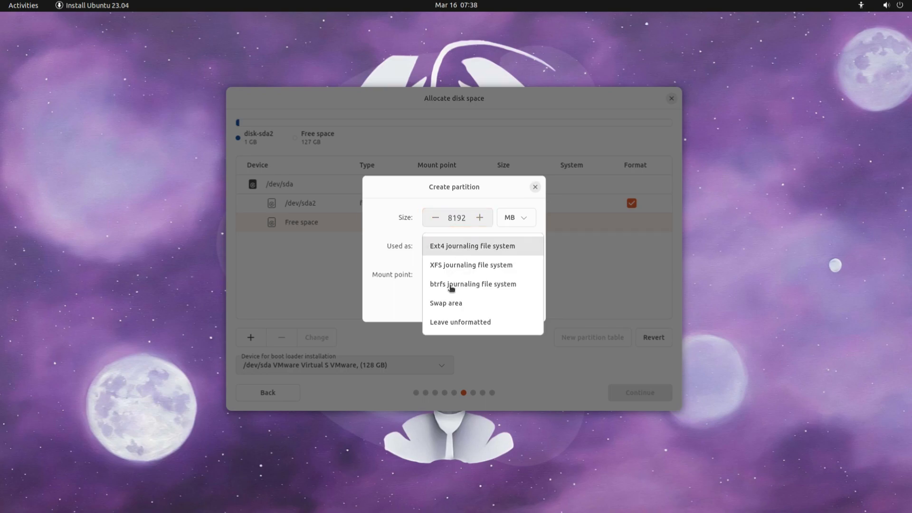
pyautogui.click(445, 303)
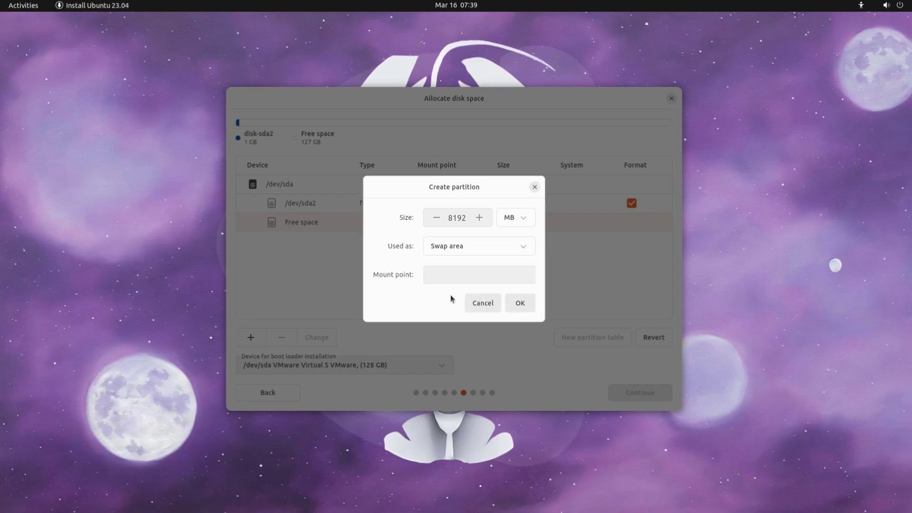
pyautogui.click(517, 302)
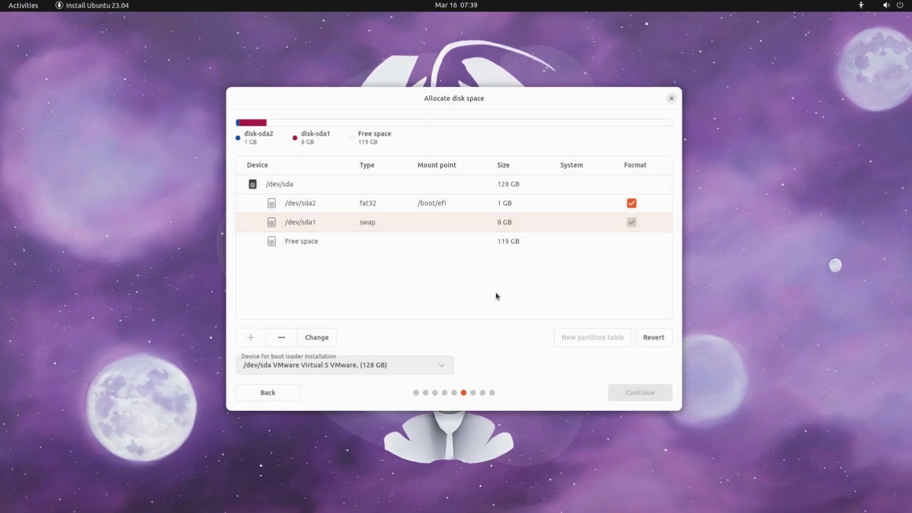
# Make the remaining 119 GB an ext4 partition mounted at /, then review the pending disk changes
pyautogui.click(342, 244)
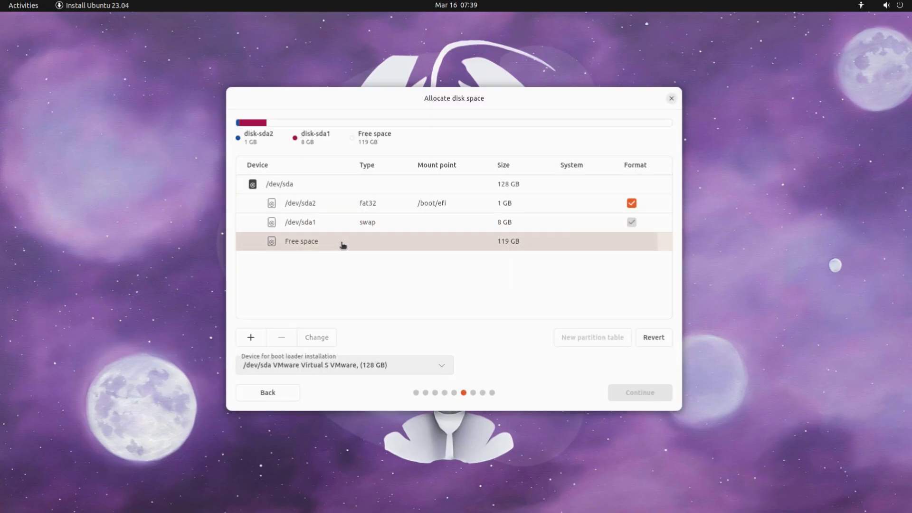
pyautogui.click(243, 339)
pyautogui.click(525, 248)
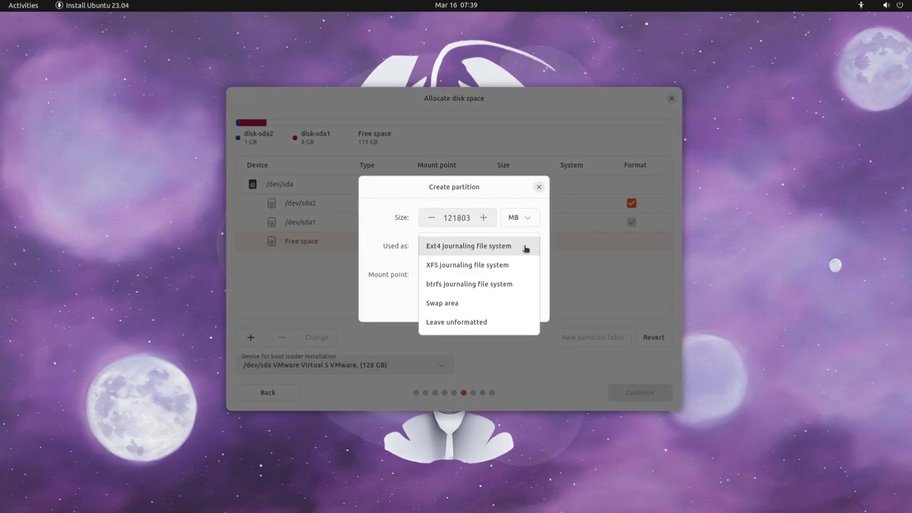
pyautogui.click(485, 254)
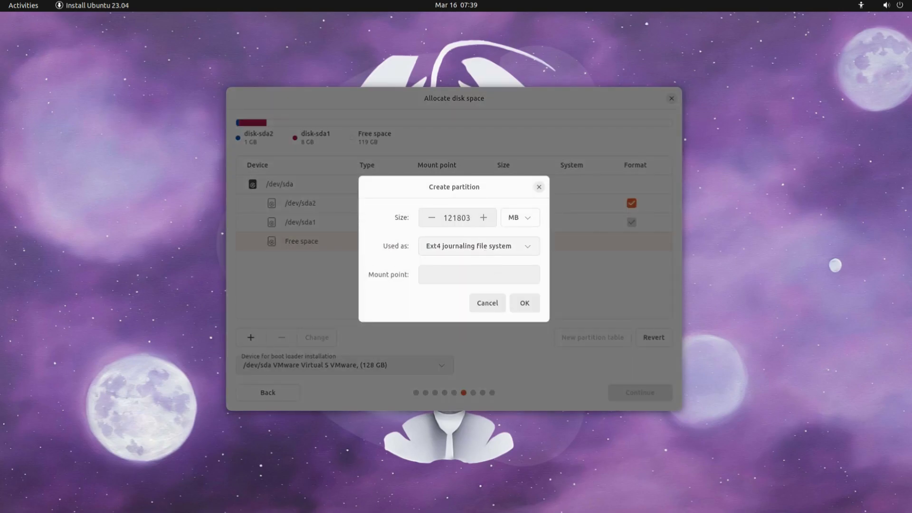
pyautogui.click(520, 276)
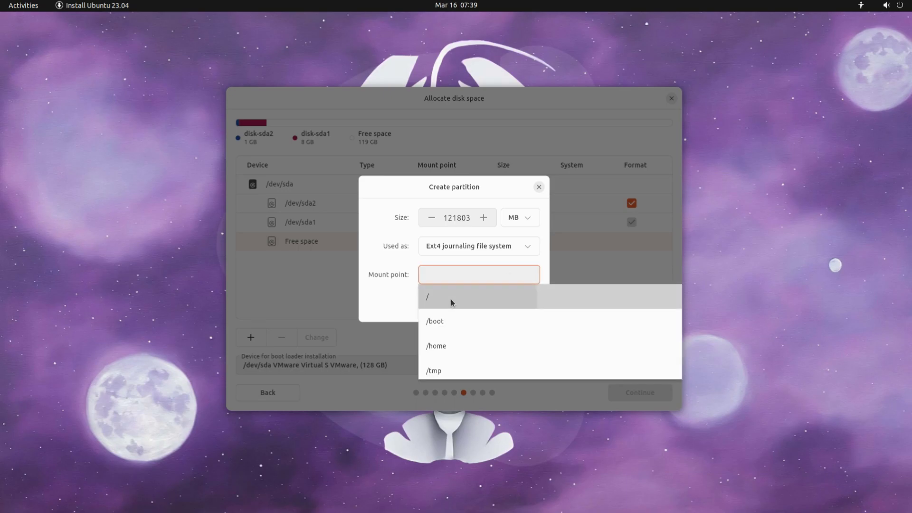
pyautogui.click(452, 298)
pyautogui.click(525, 302)
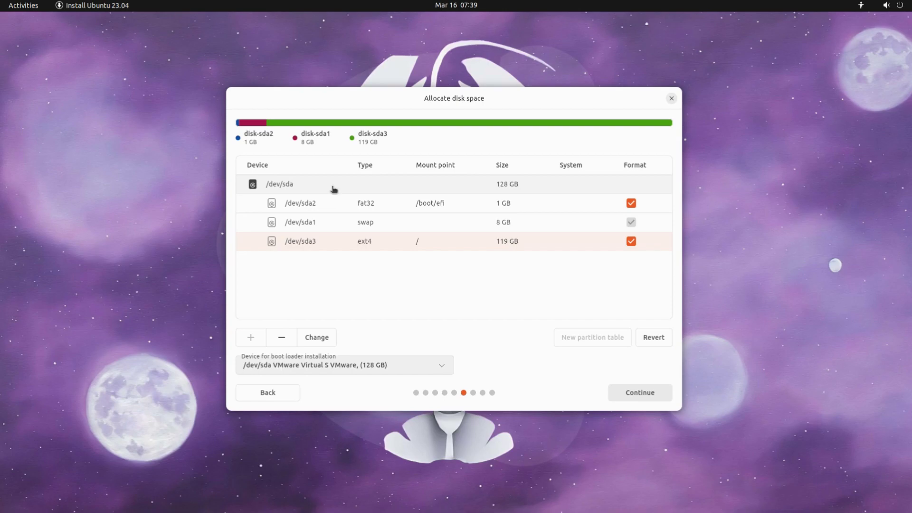
pyautogui.click(634, 392)
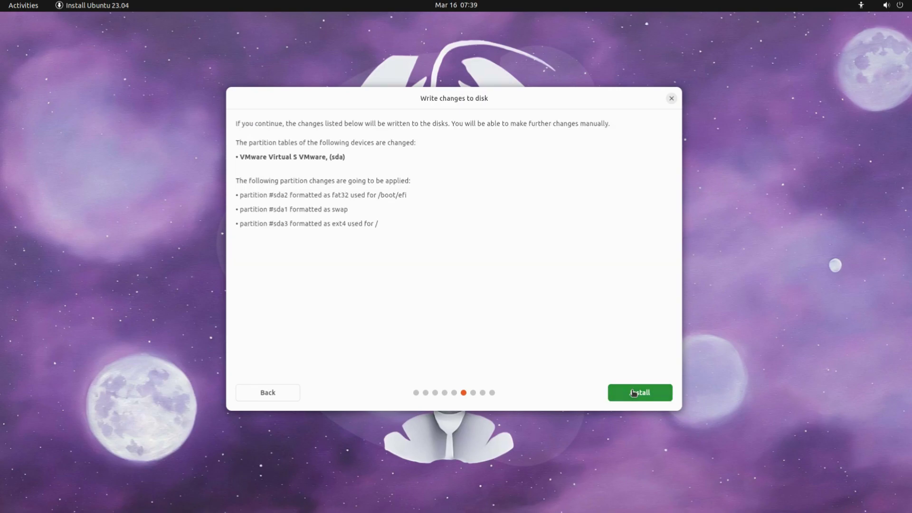
# Start the installation and set the timezone to Yellowknife
pyautogui.click(633, 393)
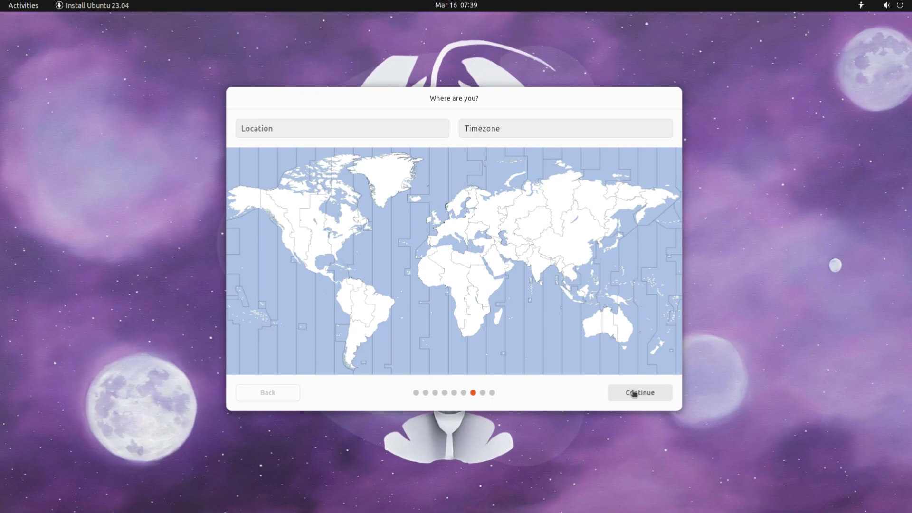
pyautogui.click(299, 207)
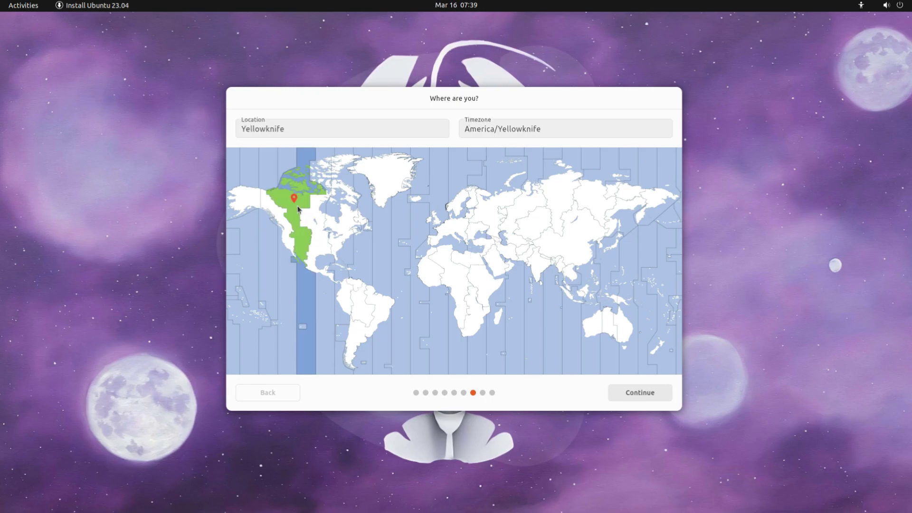
pyautogui.click(658, 403)
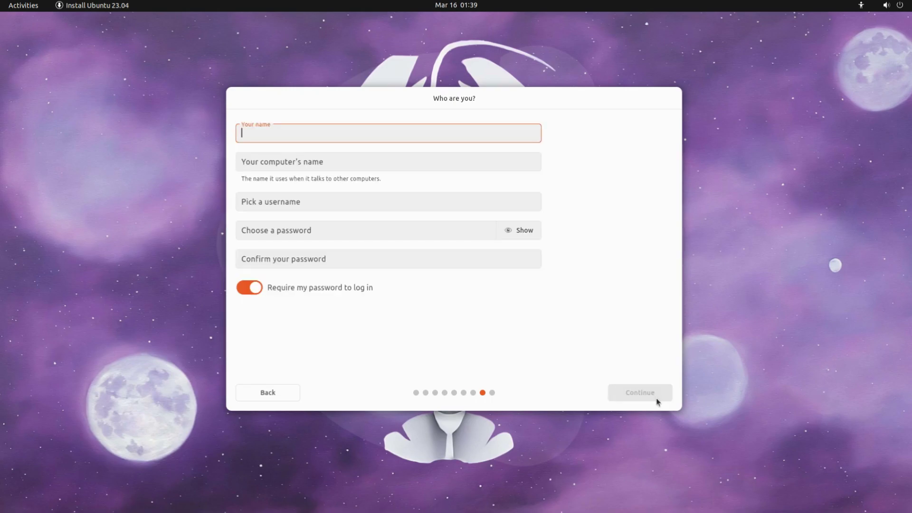
# Fill in the account with computer name Lobster, the user's name, and a matching password
pyautogui.click(318, 163)
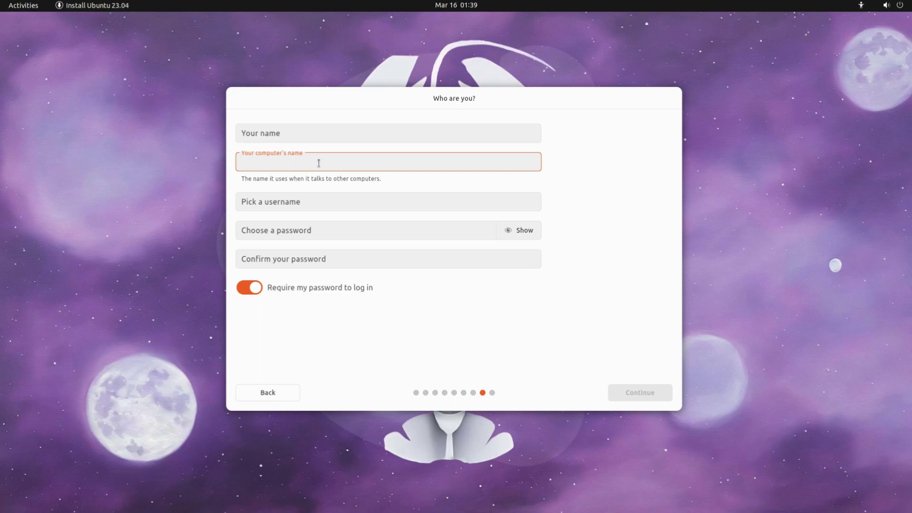
pyautogui.write('Lobster')
pyautogui.hotkey('shift', 'Tab')
pyautogui.write('tec')
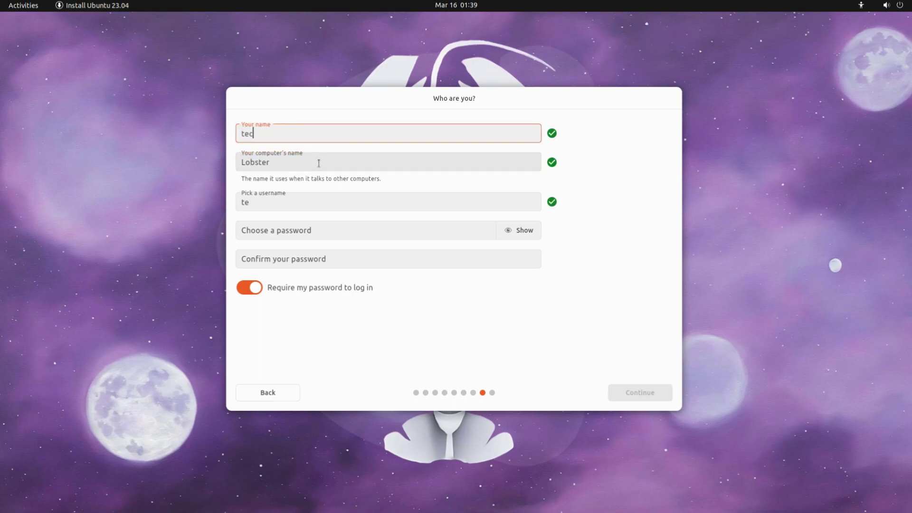
pyautogui.write('hsolutionz')
pyautogui.press('Tab')
pyautogui.press('Tab')
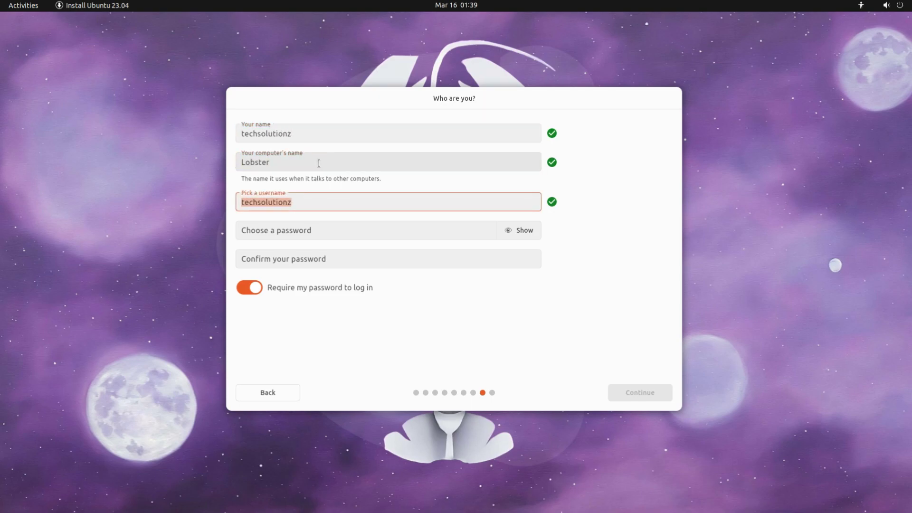
pyautogui.press('Tab')
pyautogui.write('123456')
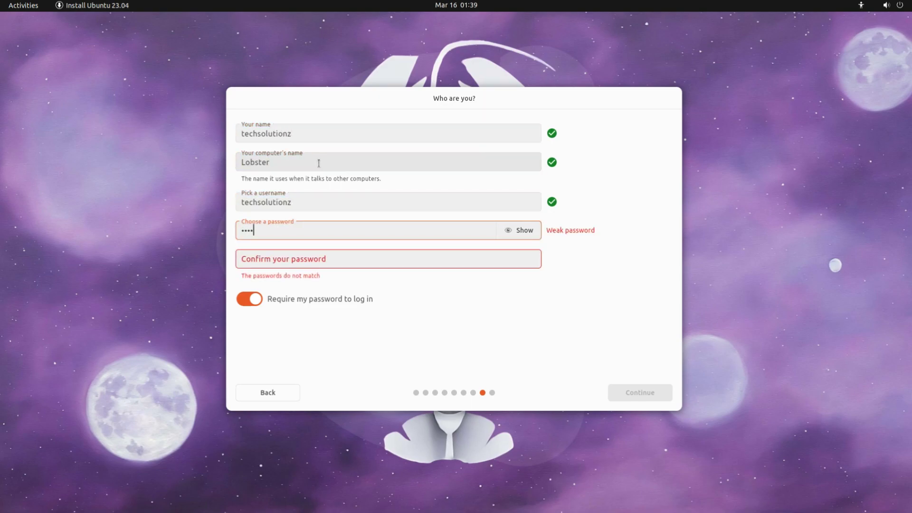
pyautogui.press('Tab')
pyautogui.press('Tab')
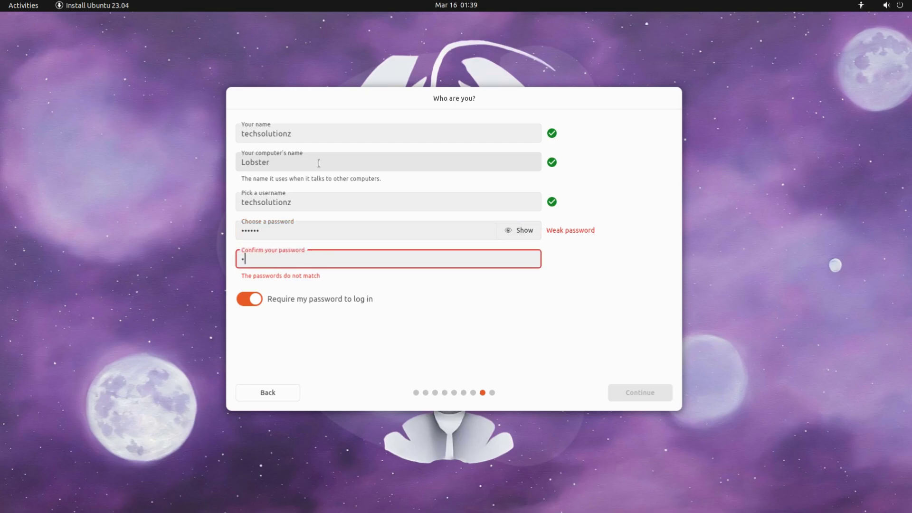
pyautogui.write('123456')
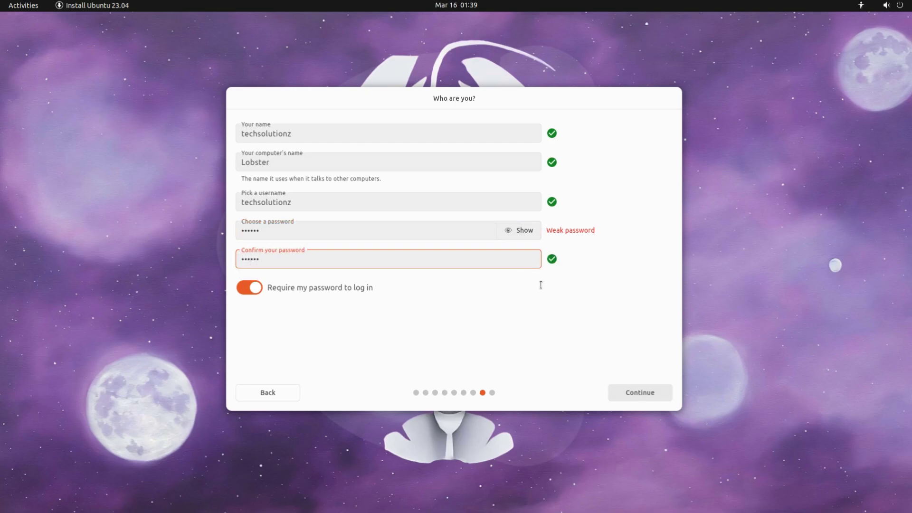
pyautogui.click(651, 394)
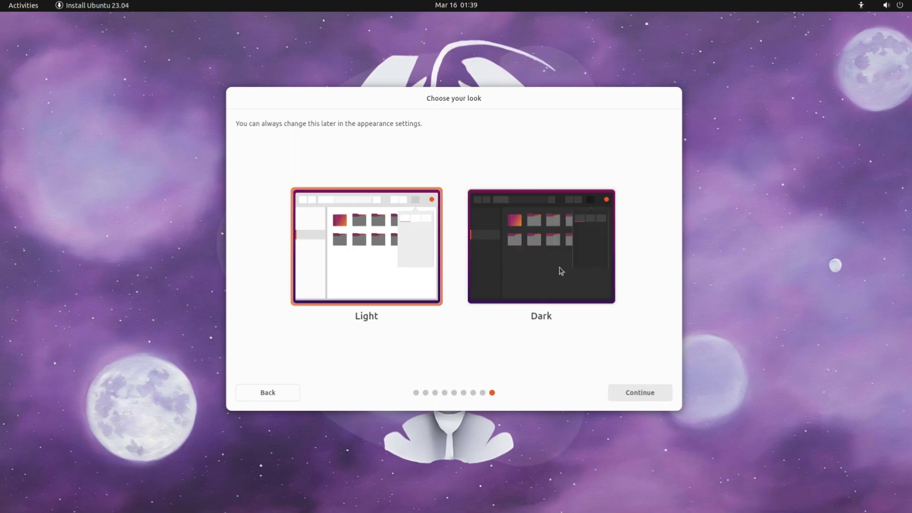
# Pick the Dark look and let the installation run until Ubuntu 23.04 is installed
pyautogui.click(540, 284)
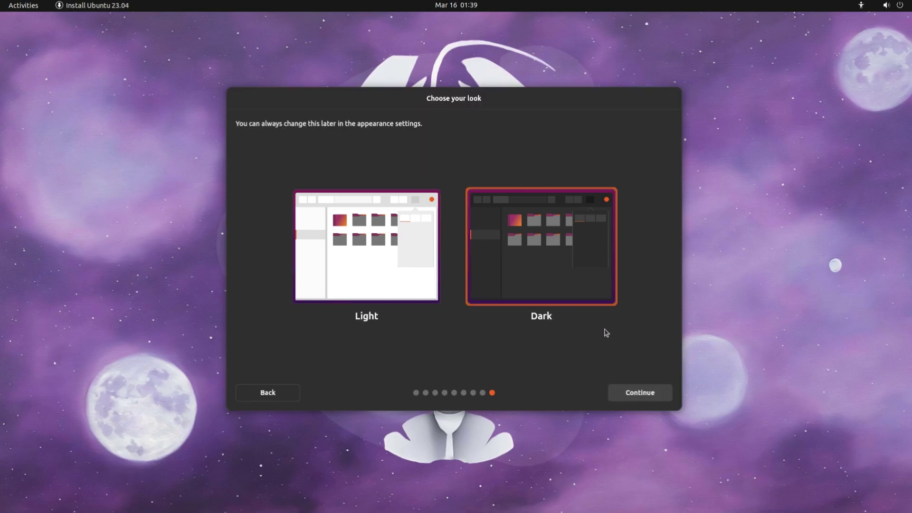
pyautogui.click(640, 394)
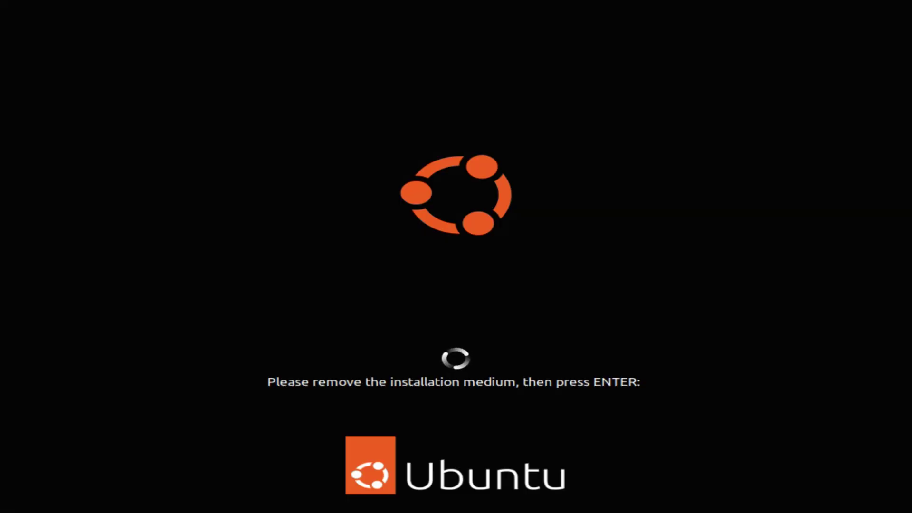
# Continue the reboot past the remove-media prompt and sign in with the account password
pyautogui.press('Return')
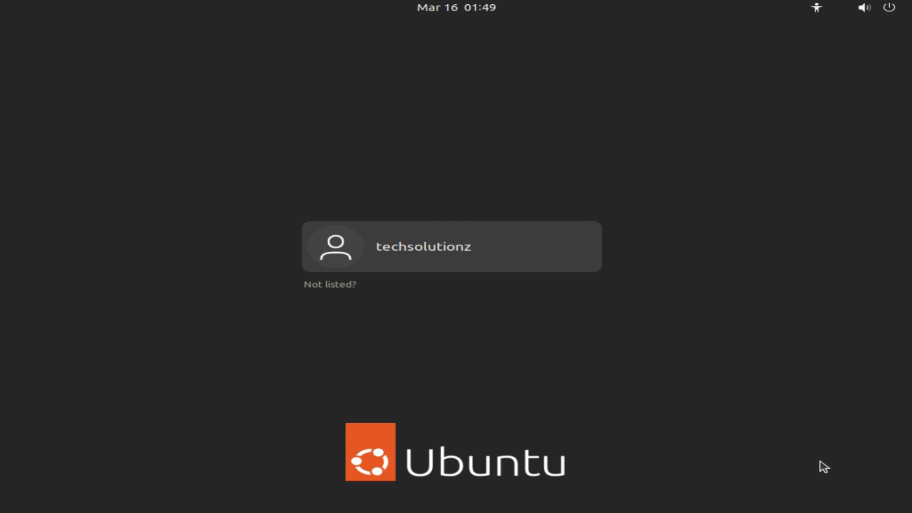
pyautogui.click(472, 260)
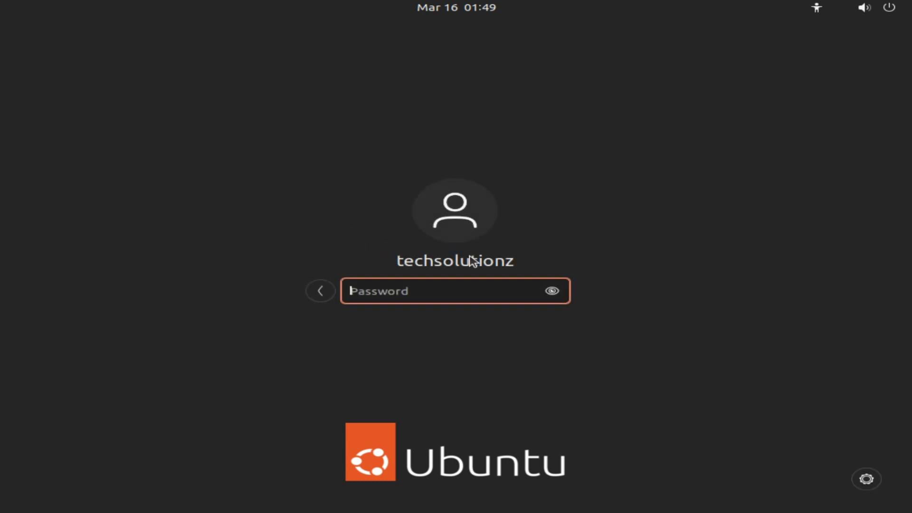
pyautogui.write('******')
pyautogui.press('Return')
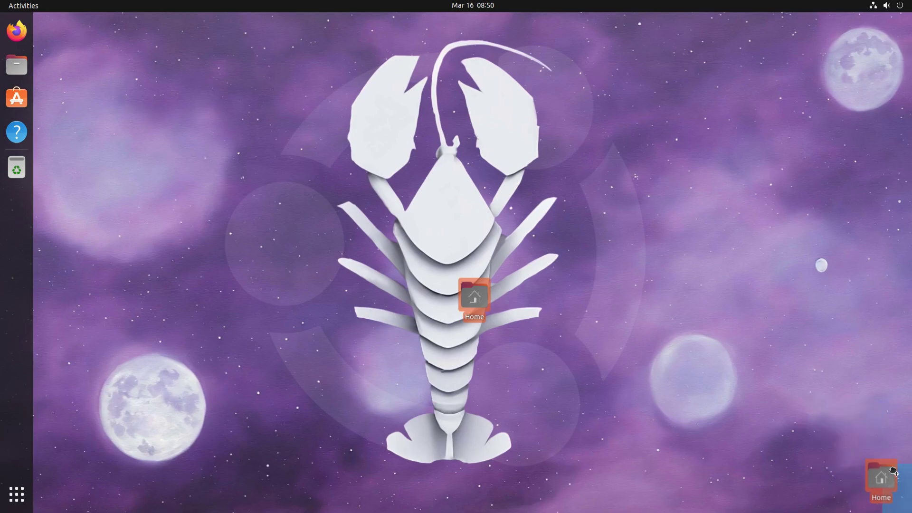
# From the desktop menu's Change Background, pick the red deer wallpaper in Appearance
pyautogui.rightClick(97, 147)
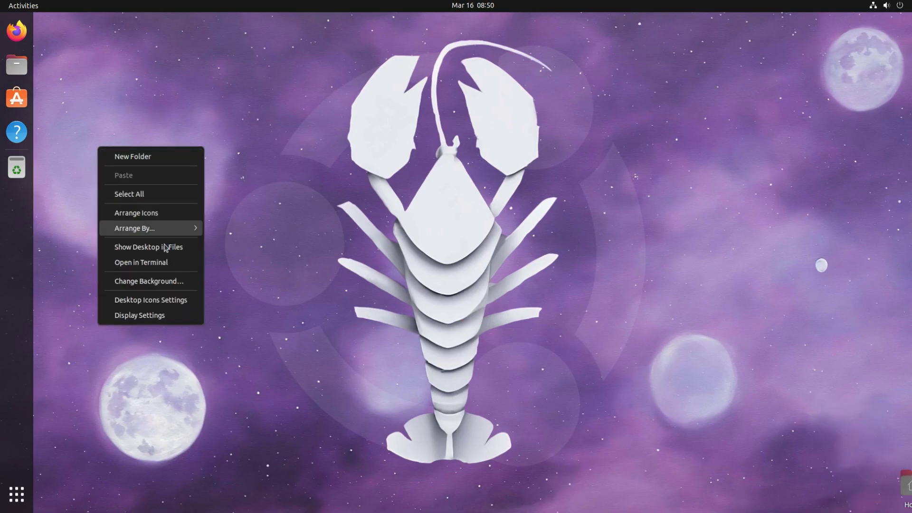
pyautogui.click(160, 285)
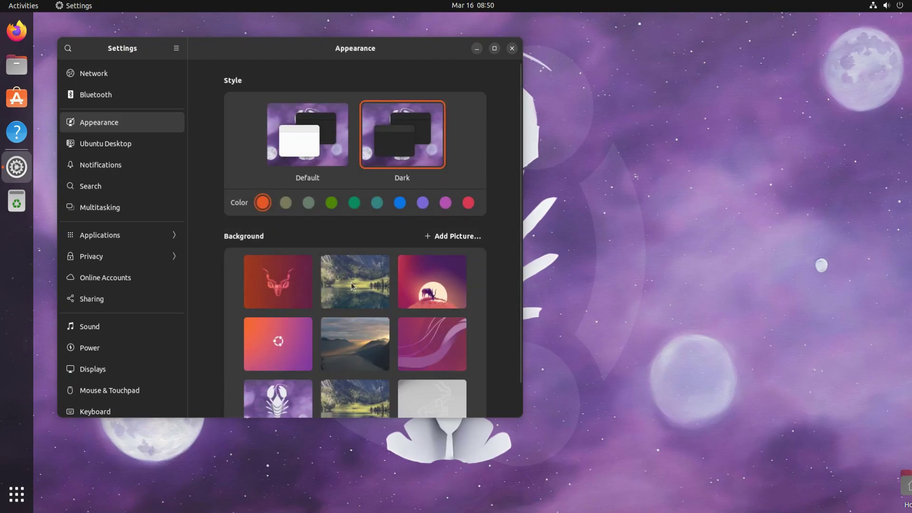
pyautogui.scroll(-1, 352, 284)
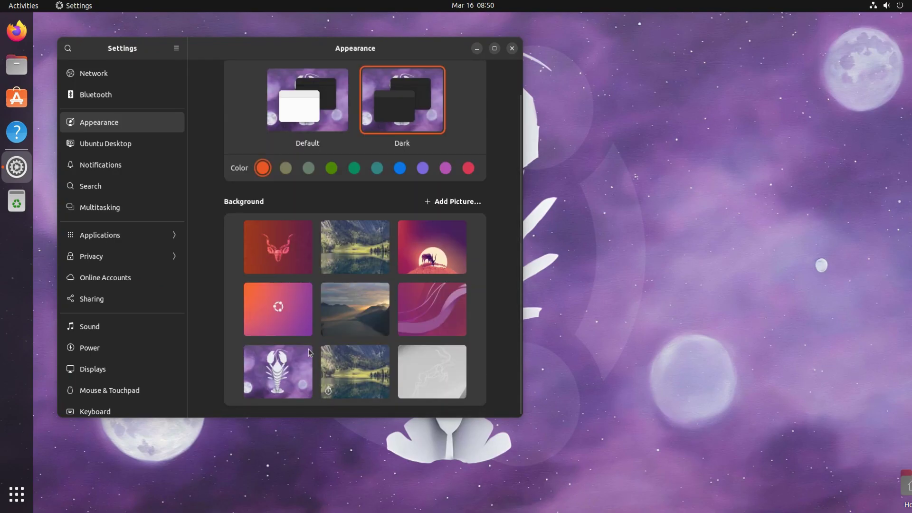
pyautogui.click(265, 246)
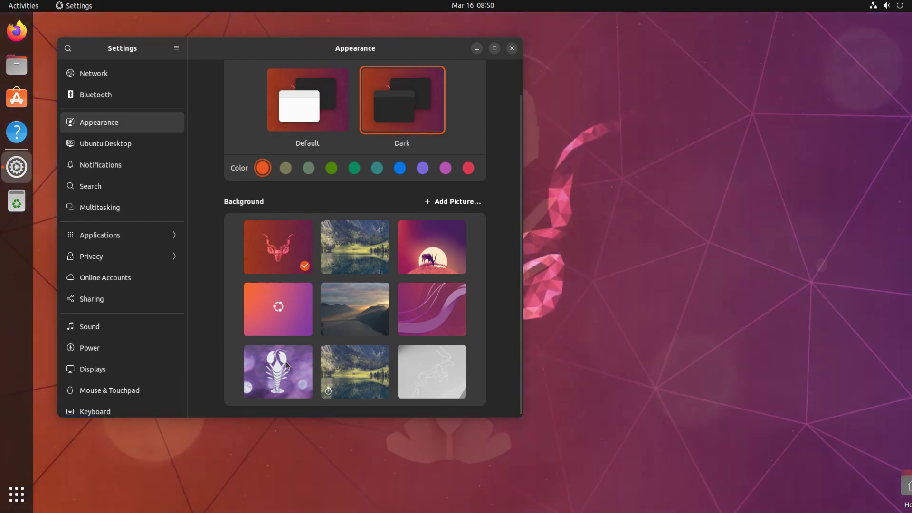